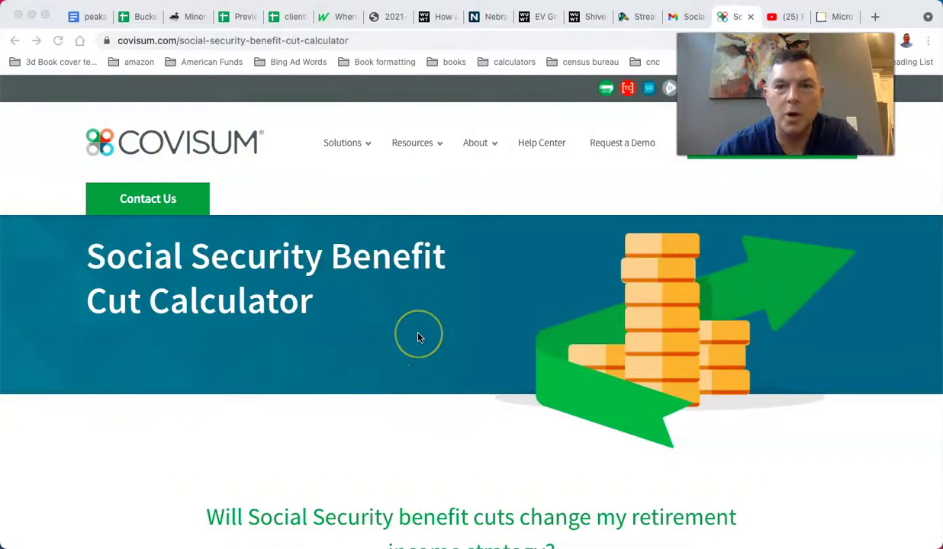
Step: Scroll down the calculator page to the Year of Birth and Benefit Amount fields
scroll(418, 338, down, 5)
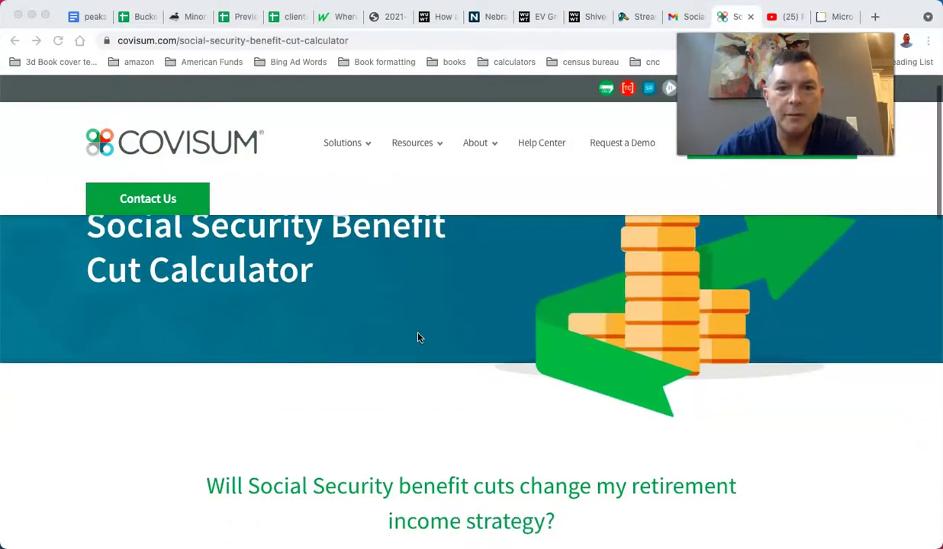
scroll(418, 338, down, 2)
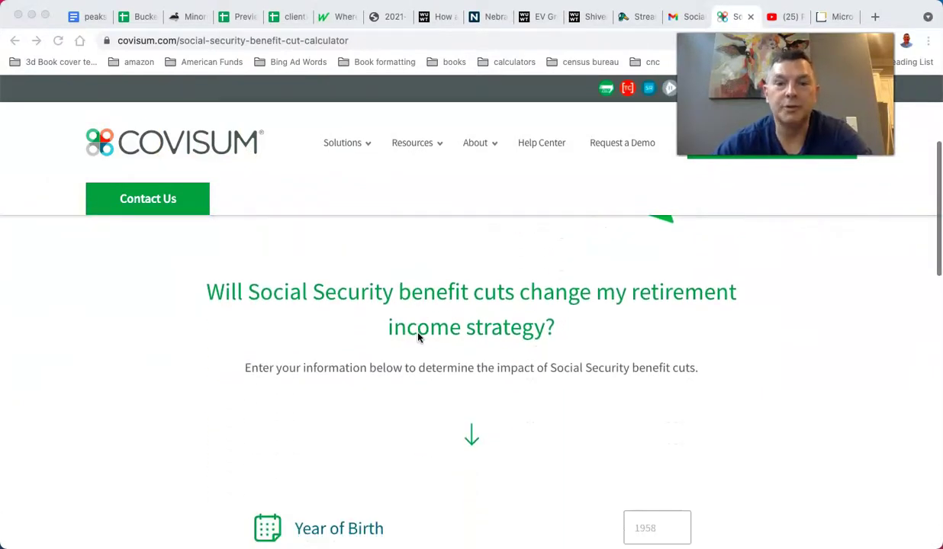
scroll(417, 336, down, 1)
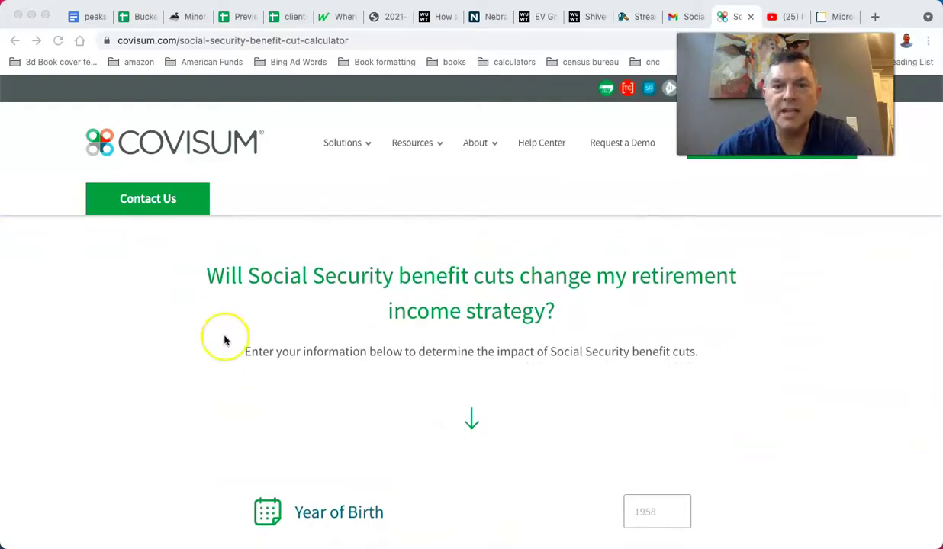
scroll(225, 341, down, 3)
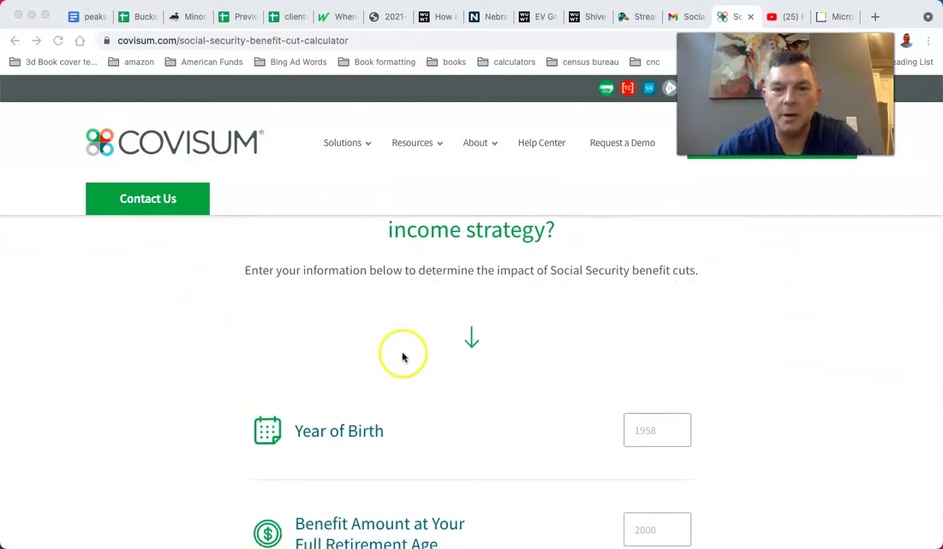
scroll(580, 367, down, 3)
Step: Enter birth year 1970 and a benefit amount of 3000
click(663, 363)
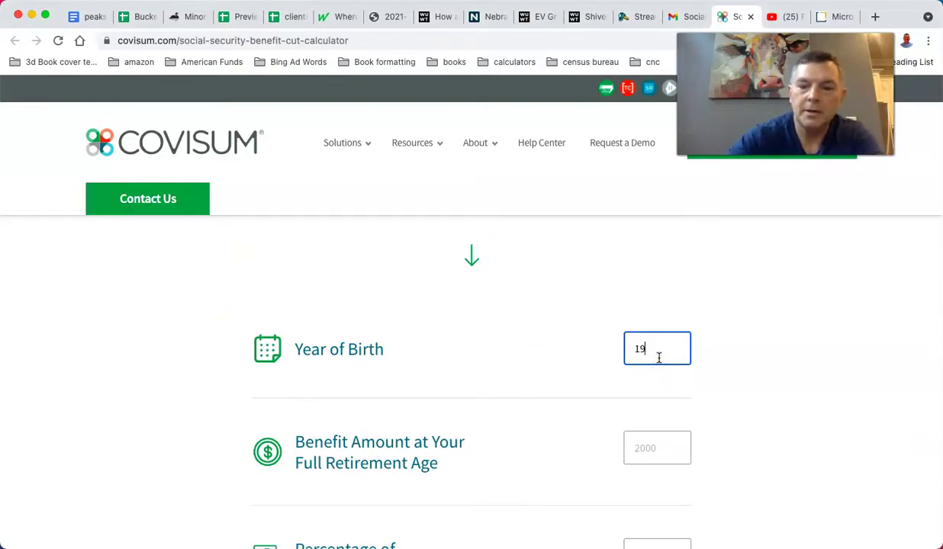
scroll(658, 357, down, 3)
click(656, 369)
click(656, 369)
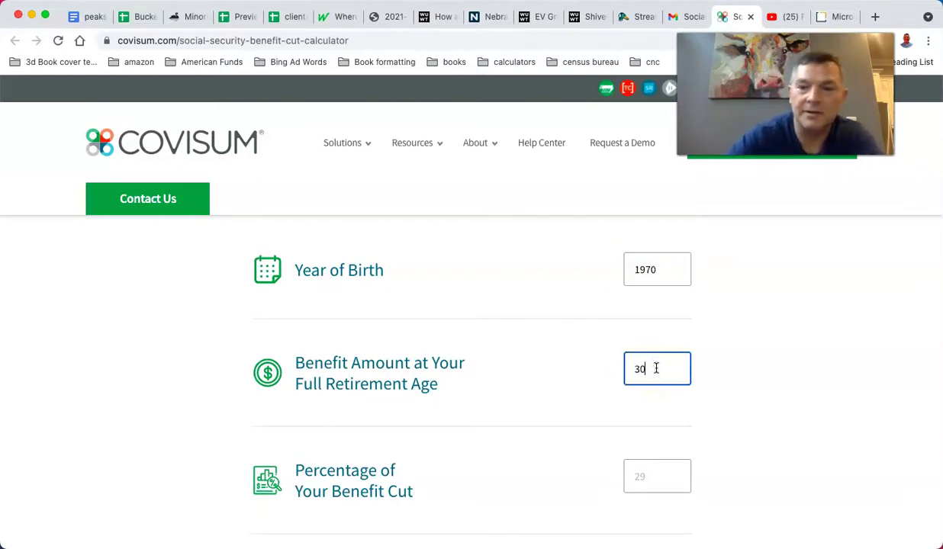
Step: Set a 24 percent benefit cut occurring in 2037
scroll(657, 368, down, 2)
click(647, 421)
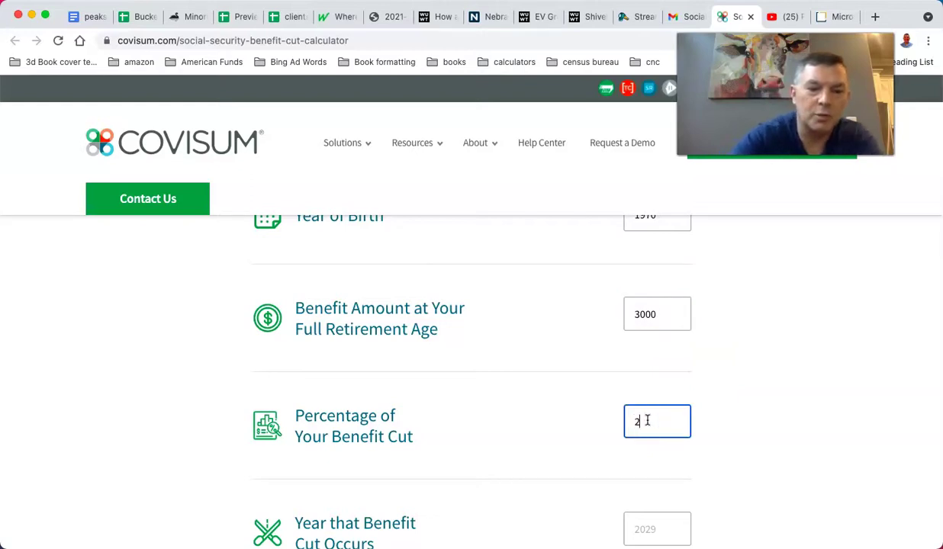
scroll(647, 420, down, 2)
click(672, 469)
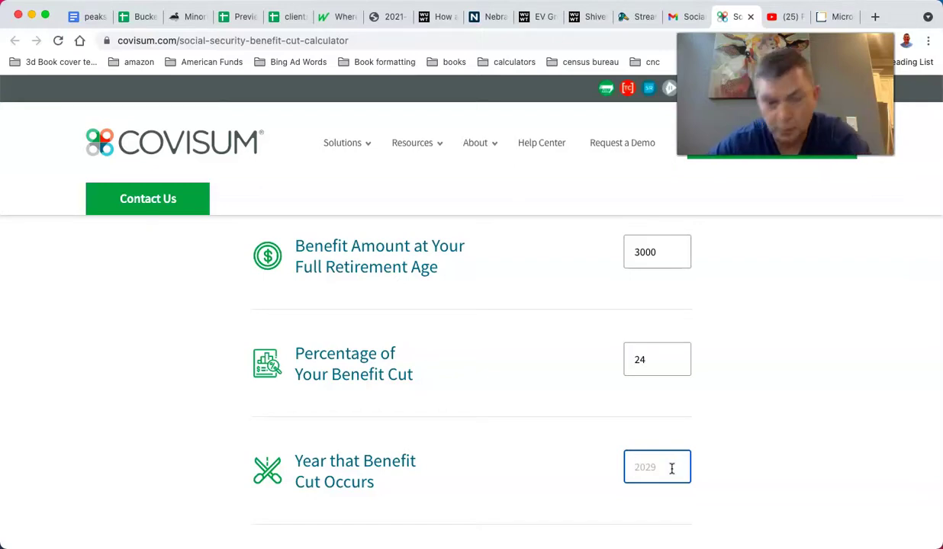
click(833, 432)
scroll(834, 432, down, 3)
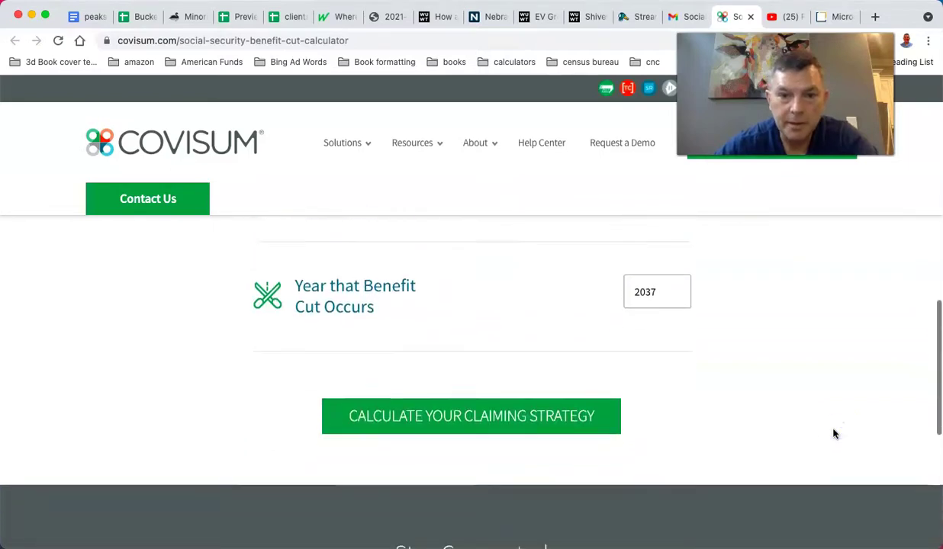
Step: Run the claiming strategy calculation and dismiss the 'There was an error.' alert
click(494, 413)
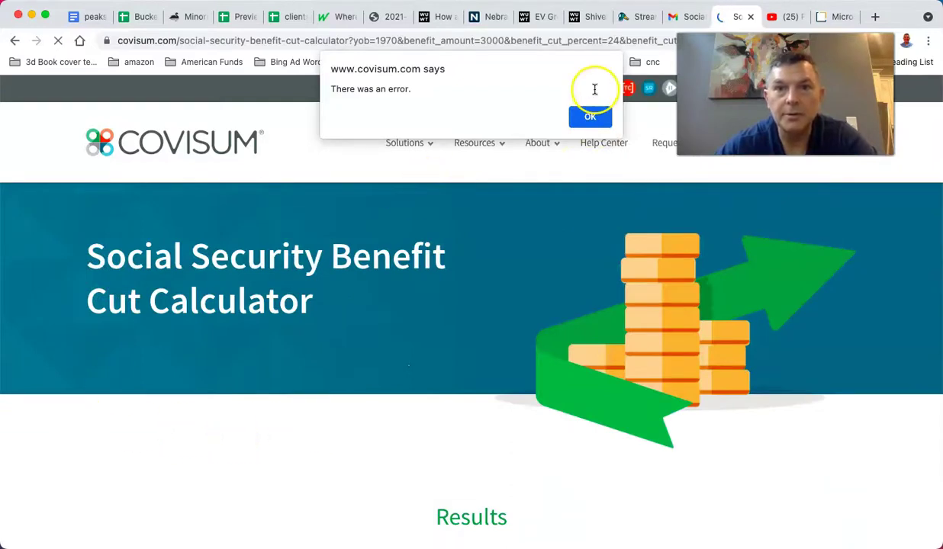
click(580, 118)
scroll(177, 404, down, 5)
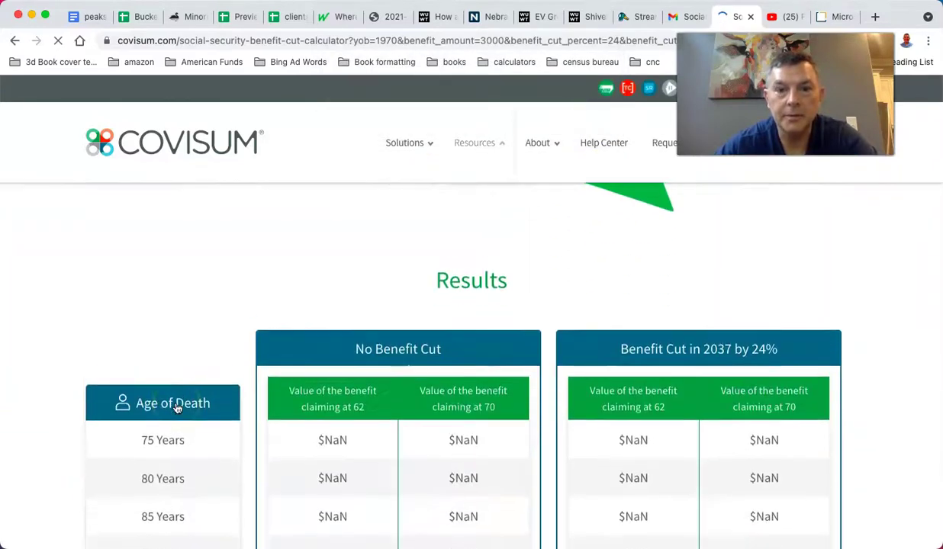
scroll(219, 289, up, 3)
scroll(219, 291, down, 7)
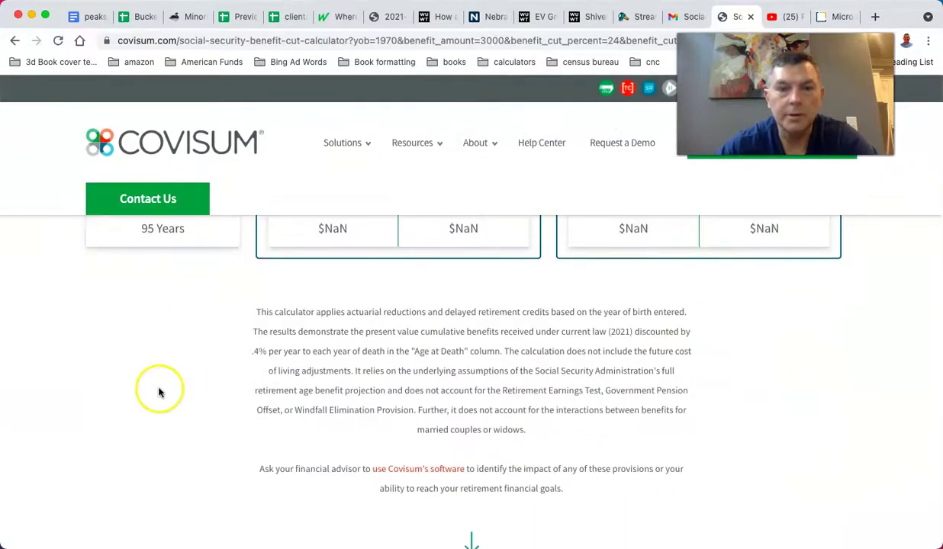
scroll(159, 393, up, 3)
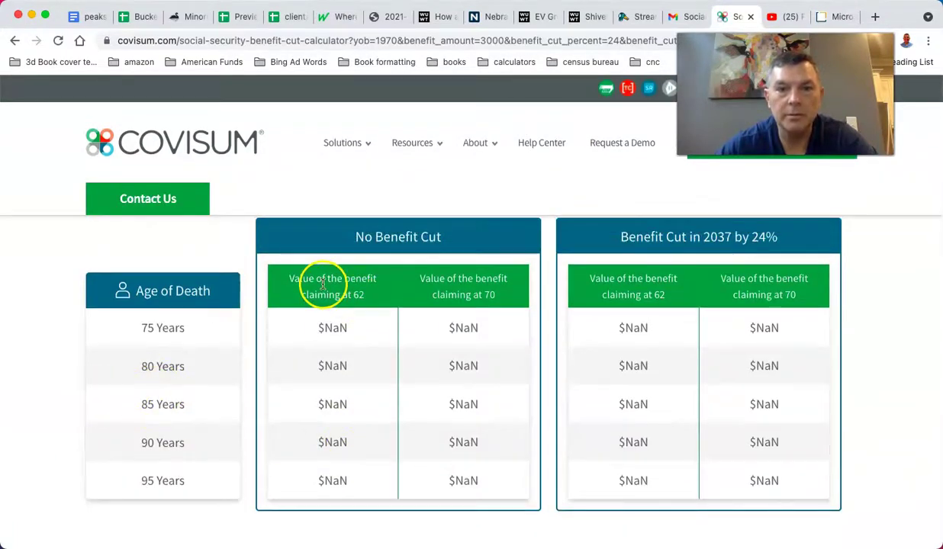
Step: Review the Results tables for no cut and the 24% cut in 2037, all showing $NaN
scroll(653, 400, down, 5)
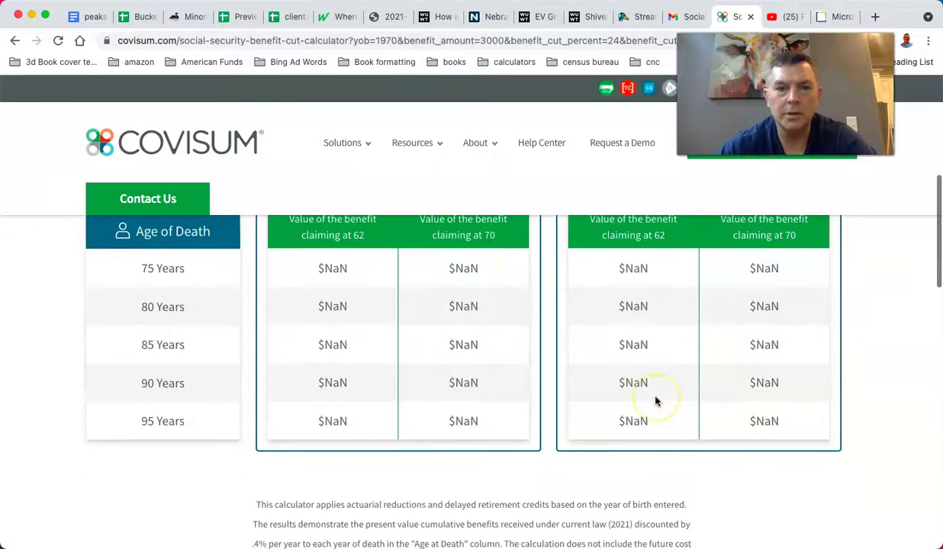
scroll(655, 401, down, 3)
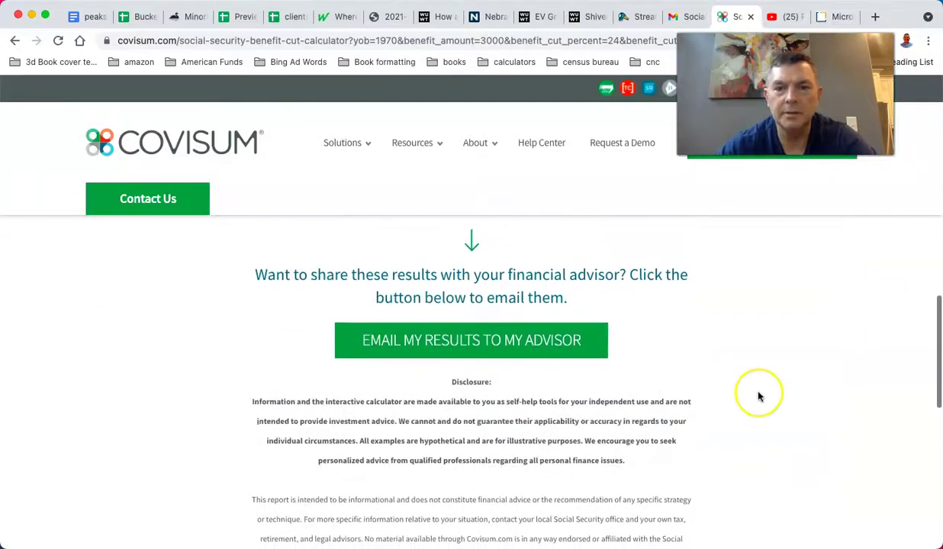
scroll(758, 395, down, 3)
scroll(759, 396, up, 10)
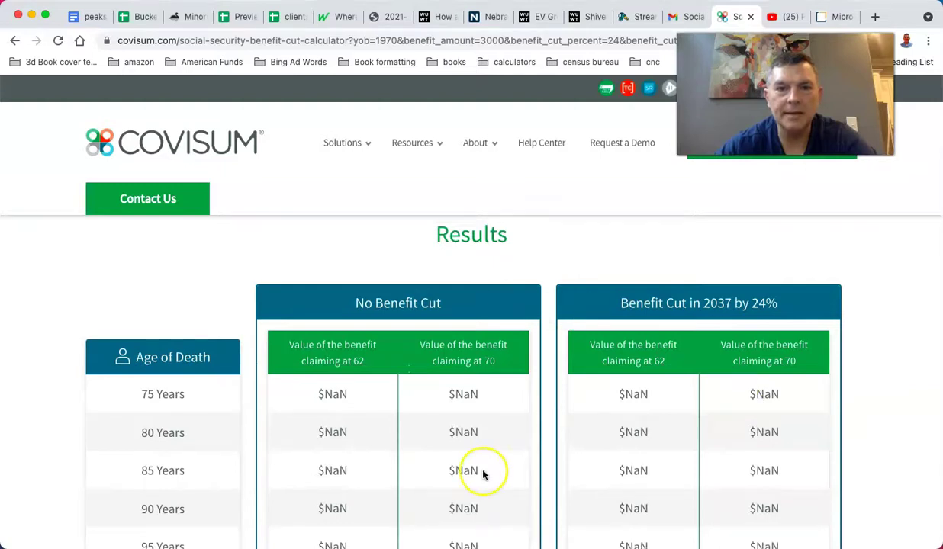
scroll(482, 474, down, 1)
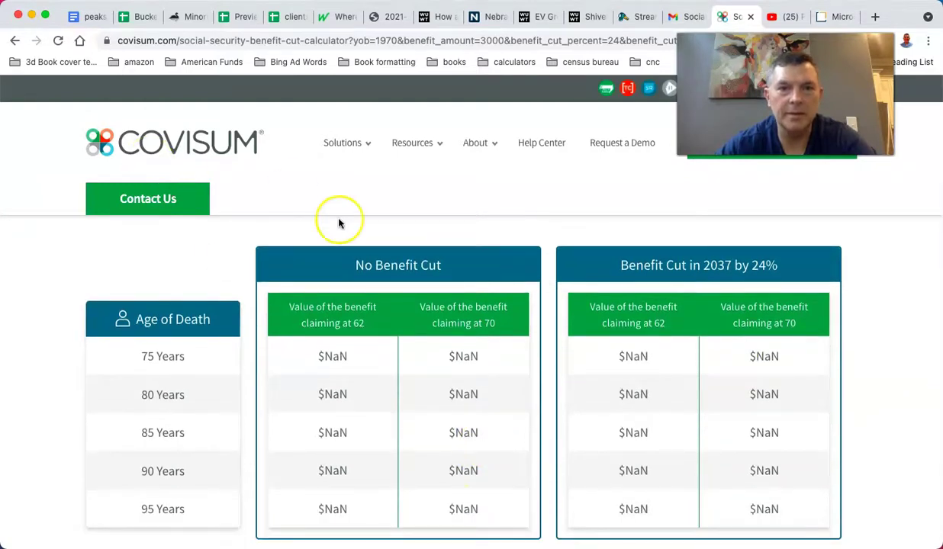
scroll(337, 219, up, 5)
scroll(308, 325, down, 8)
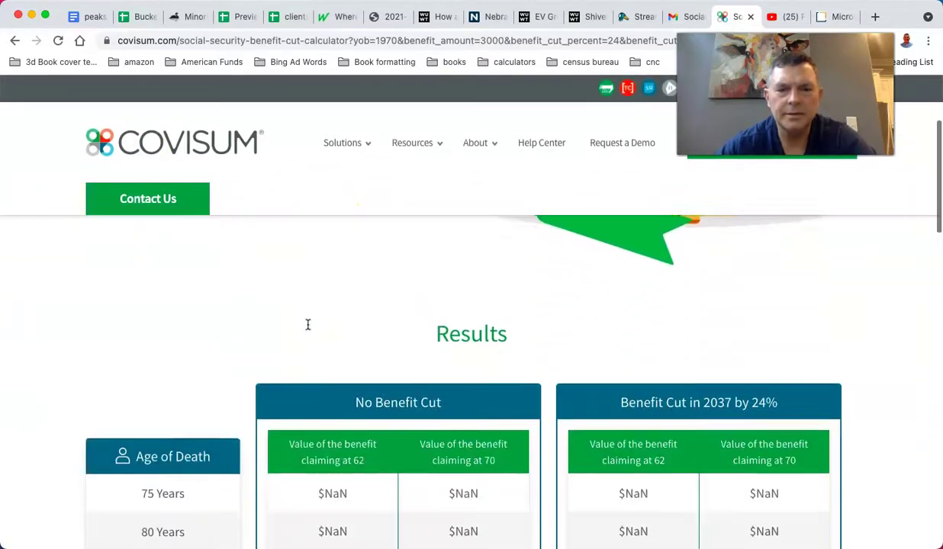
scroll(307, 325, down, 10)
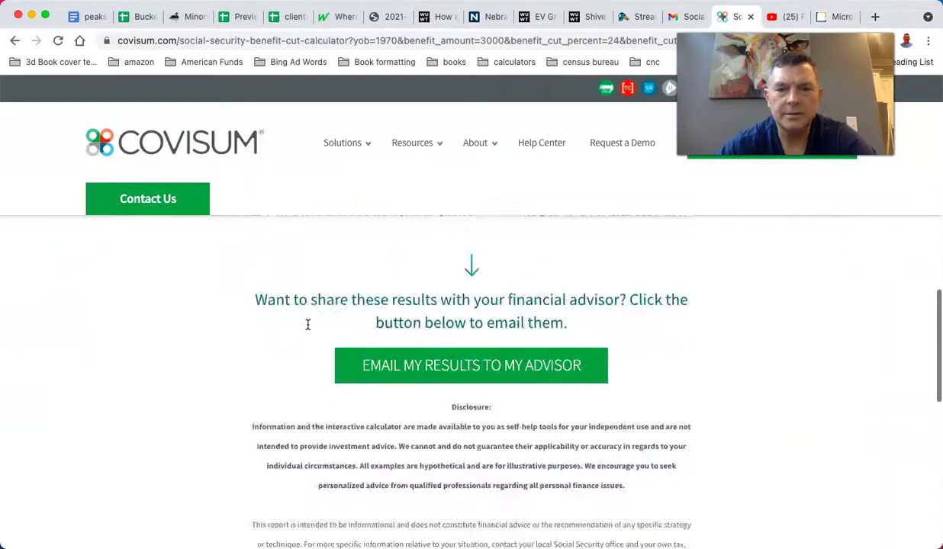
scroll(307, 322, up, 15)
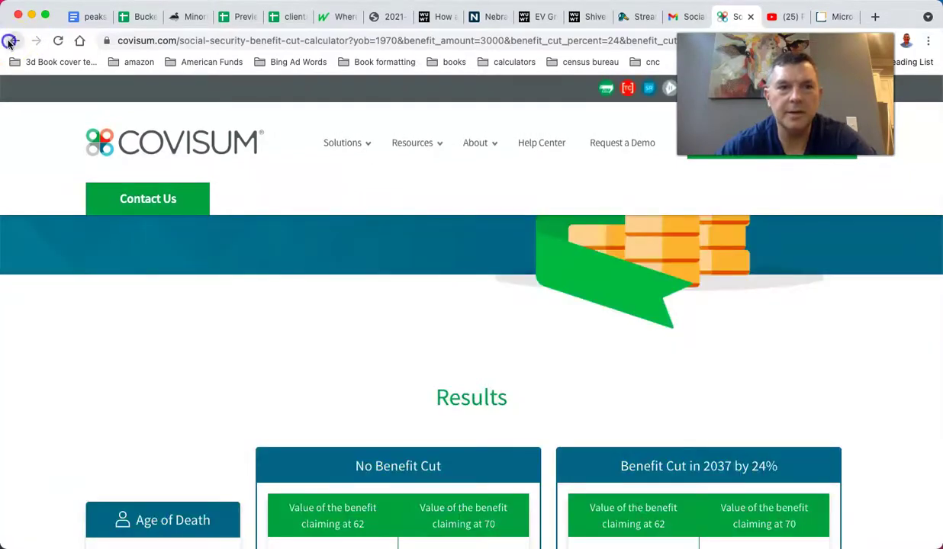
Step: Go back to the form, change the cut year to 2034 and recalculate
click(14, 40)
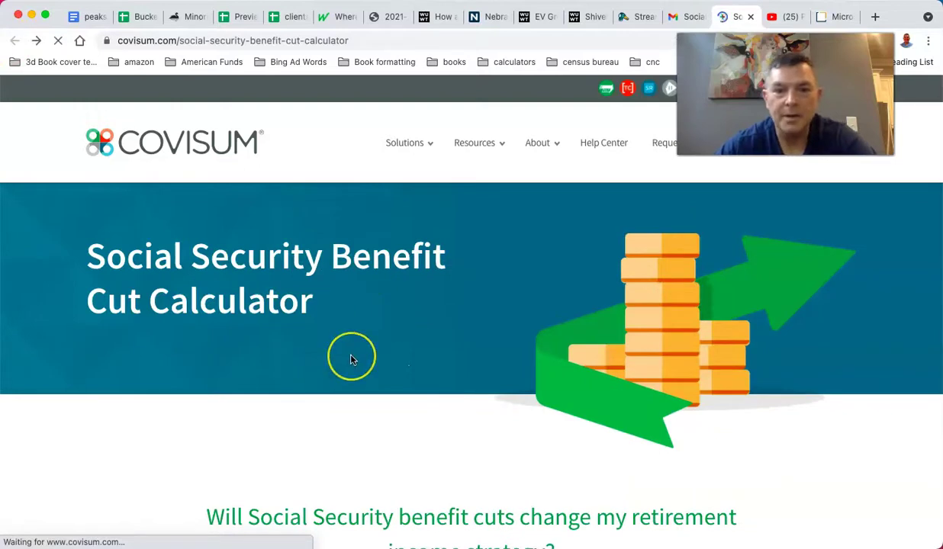
scroll(349, 358, down, 7)
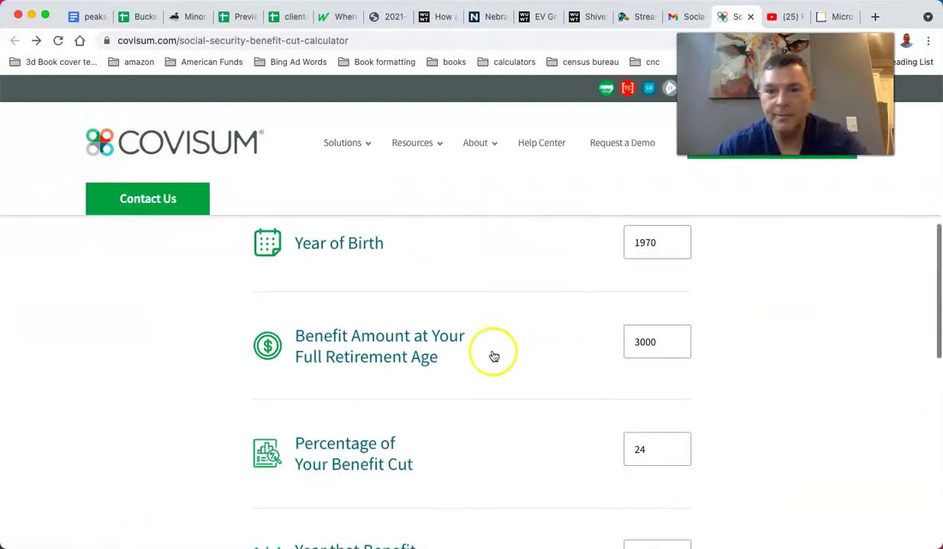
scroll(490, 354, down, 2)
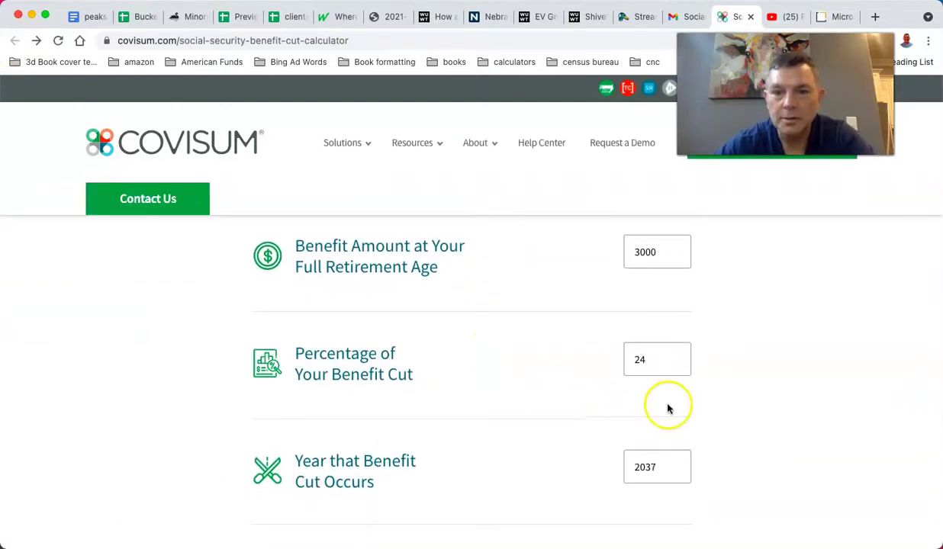
scroll(657, 457, down, 2)
click(678, 391)
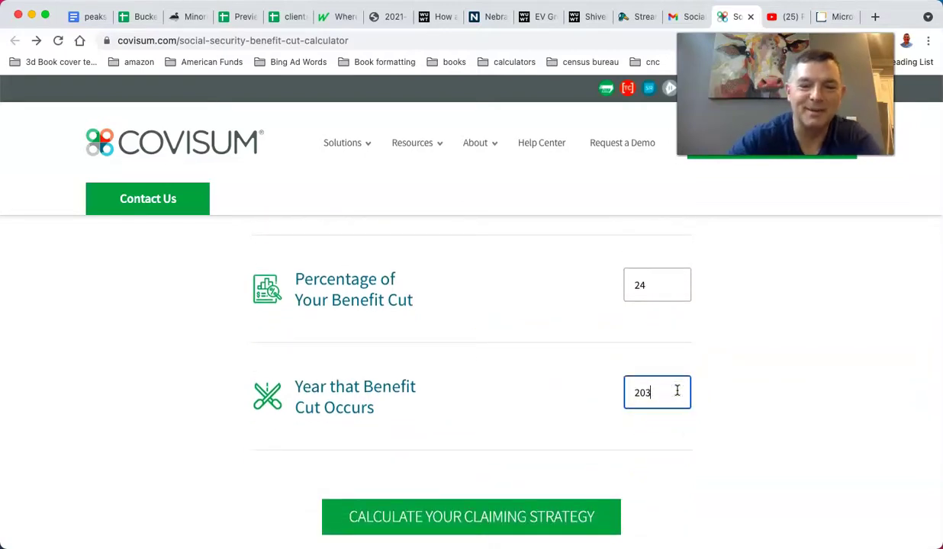
click(459, 526)
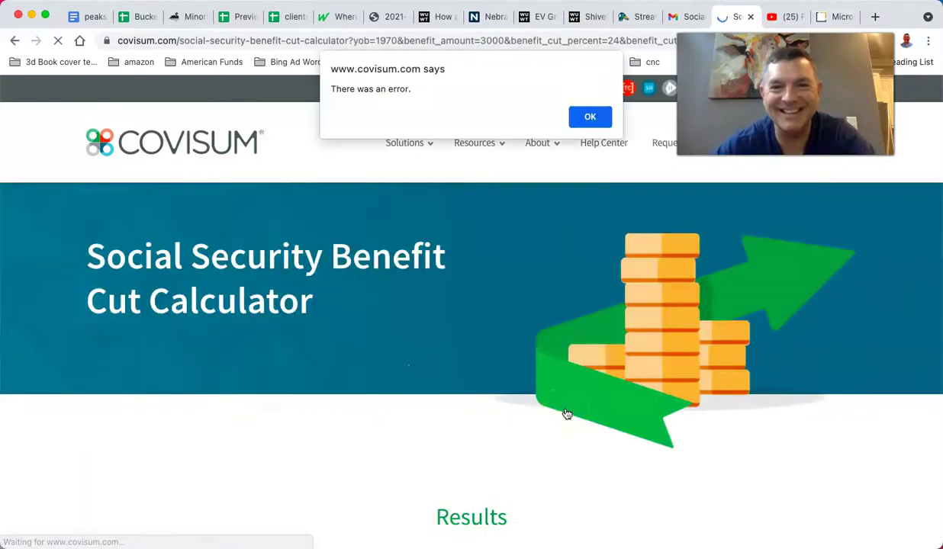
Step: Dismiss the error alert and scroll back up through the $NaN results for the 2034 cut
click(587, 116)
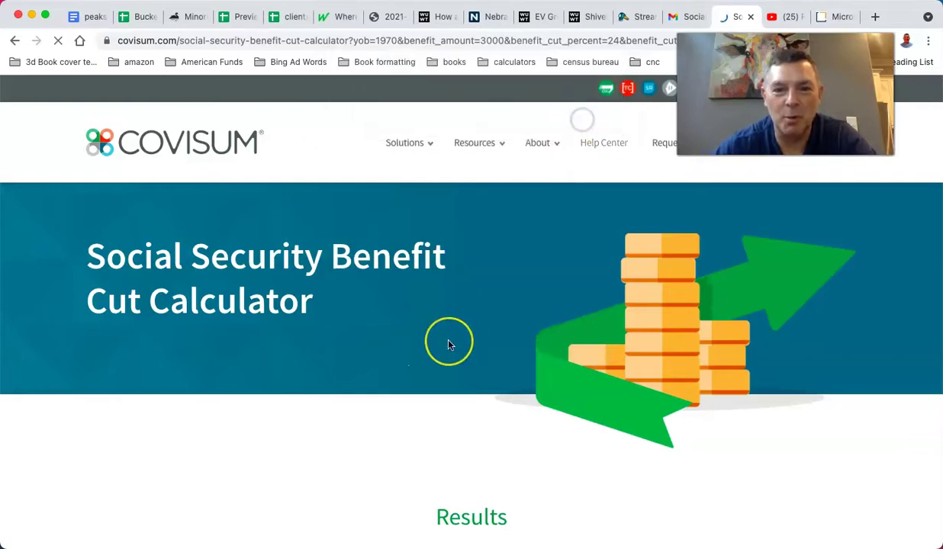
scroll(448, 345, up, 5)
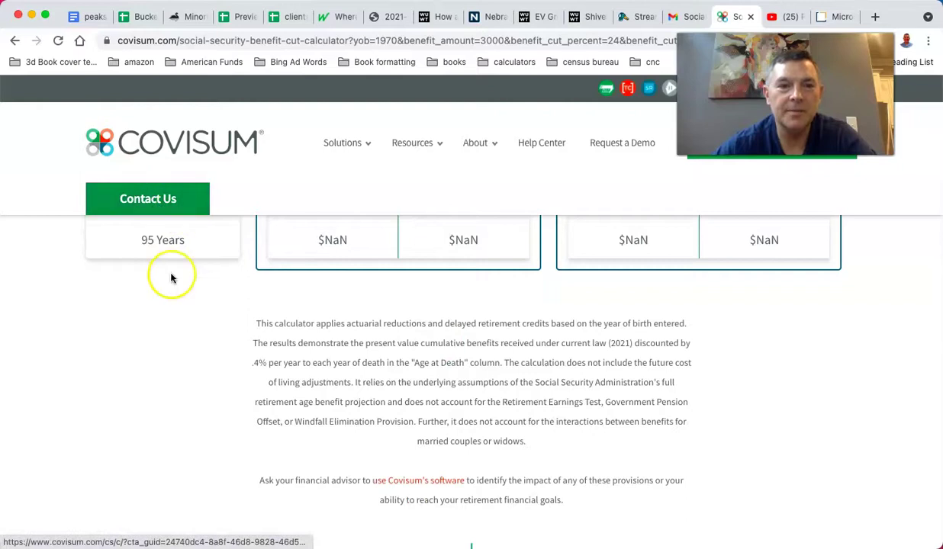
scroll(169, 277, up, 3)
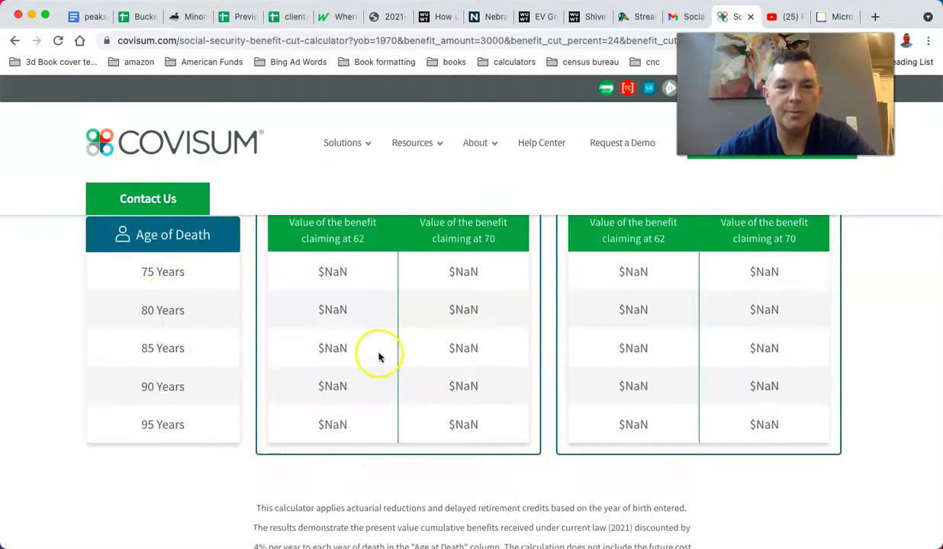
scroll(379, 356, up, 6)
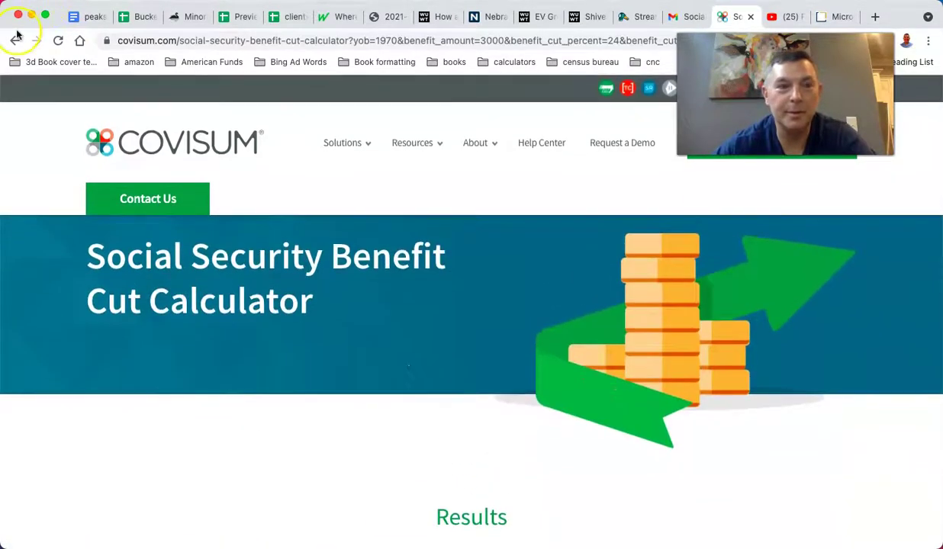
Step: Return to the input form and select the 24 percent benefit cut field
click(16, 38)
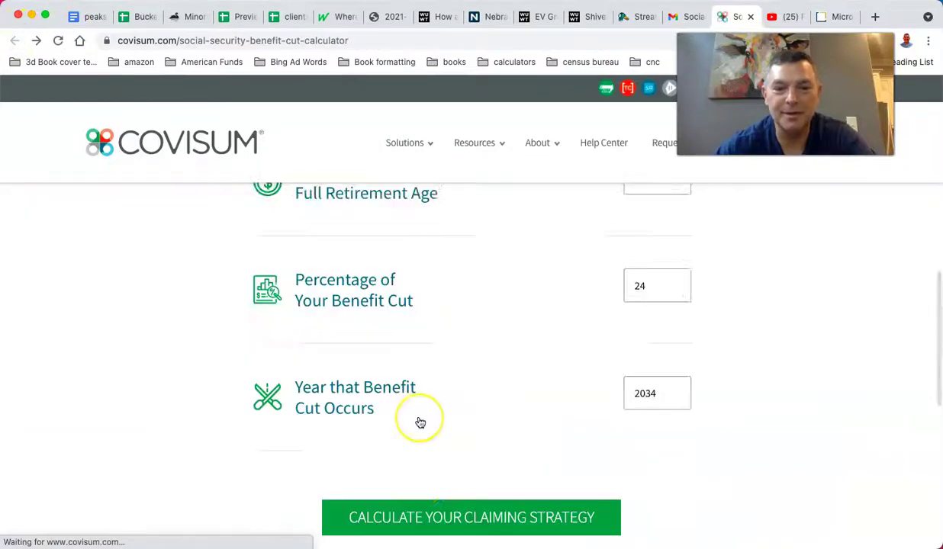
scroll(419, 422, up, 5)
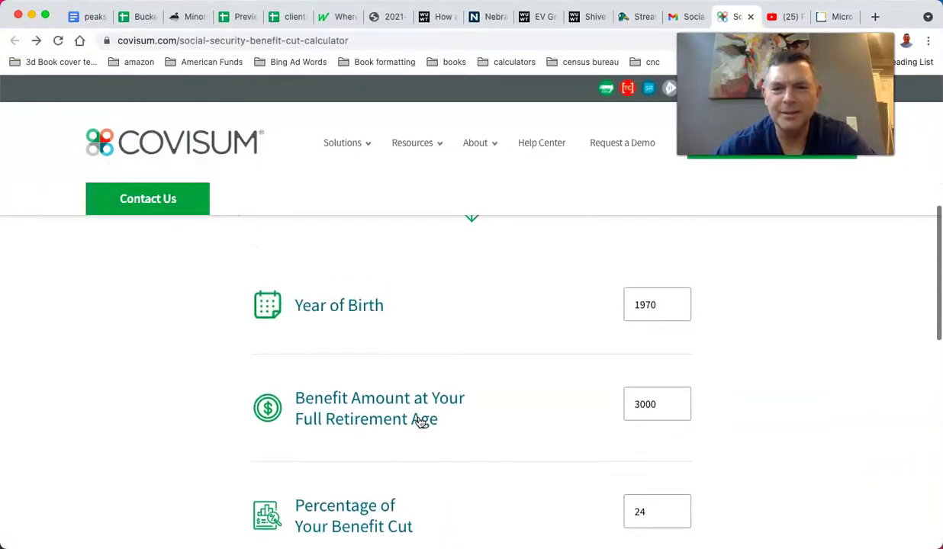
scroll(632, 421, up, 2)
scroll(632, 422, down, 3)
scroll(633, 423, down, 2)
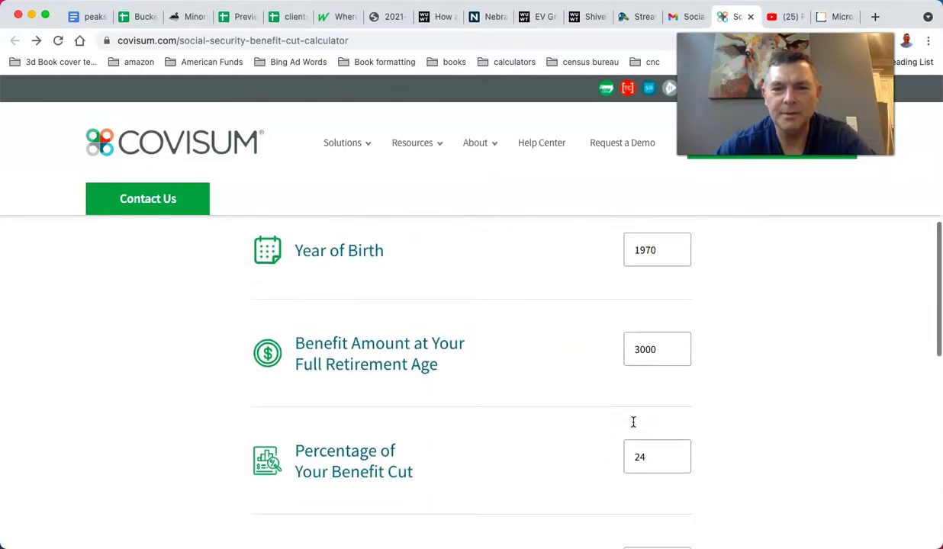
click(663, 464)
click(661, 448)
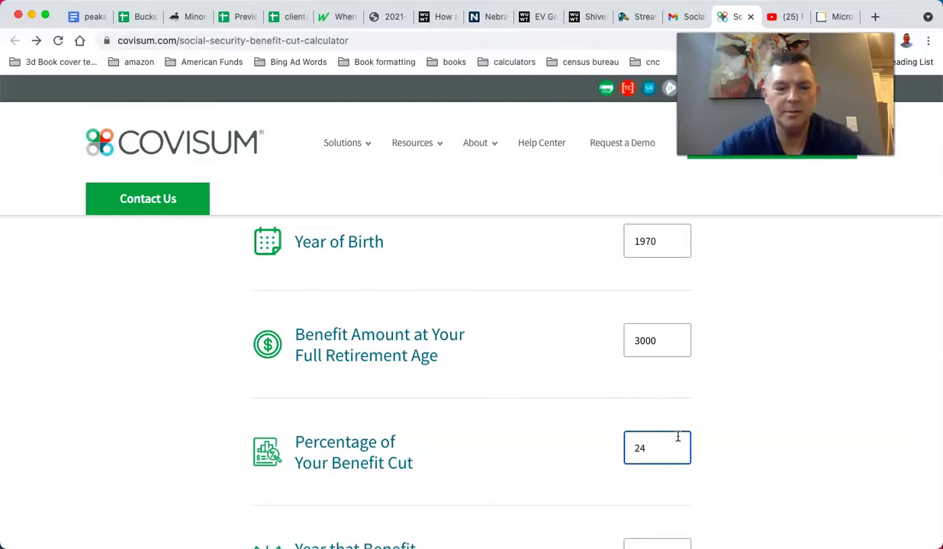
Step: Change the benefit cut year from 2034 to 2032
scroll(677, 437, down, 3)
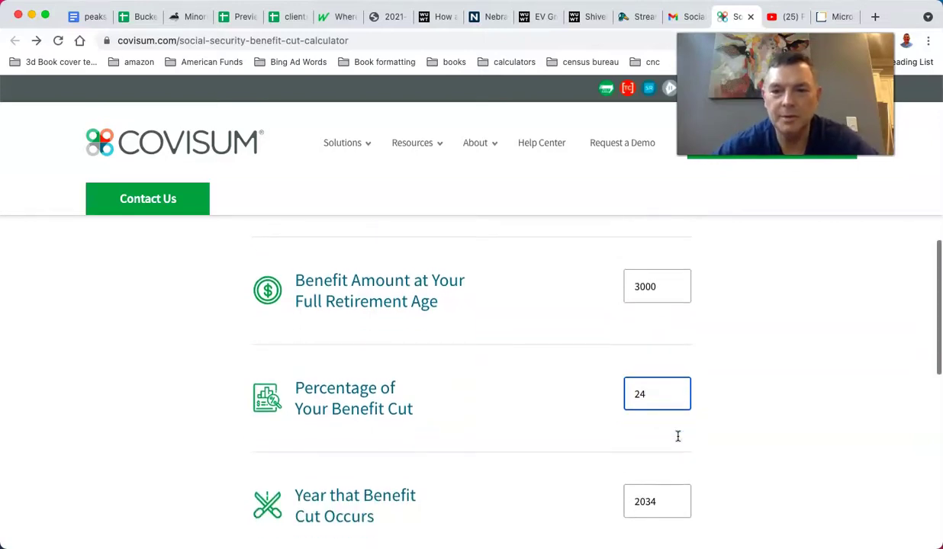
scroll(618, 430, up, 3)
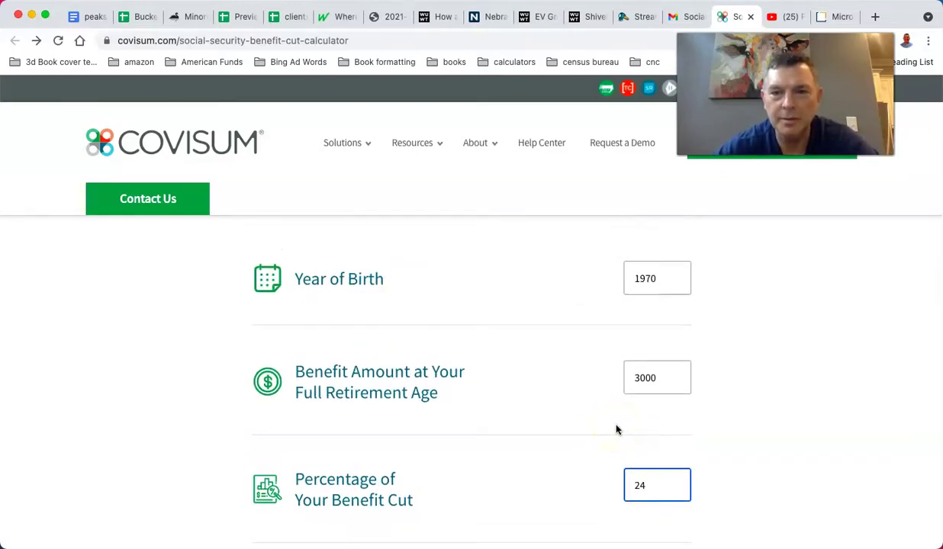
scroll(618, 430, down, 3)
scroll(617, 429, down, 2)
click(669, 418)
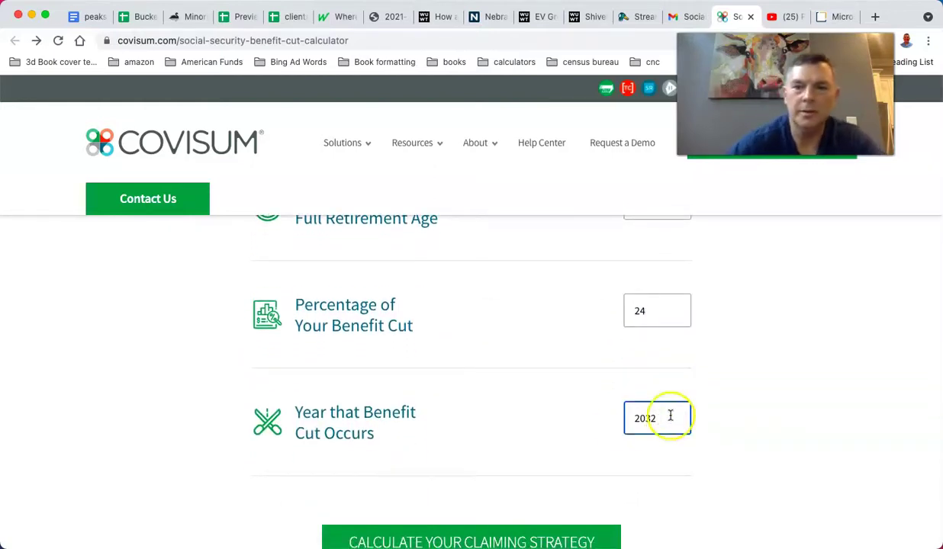
Step: Change the benefit amount from 3000 to 2800
scroll(675, 395, up, 4)
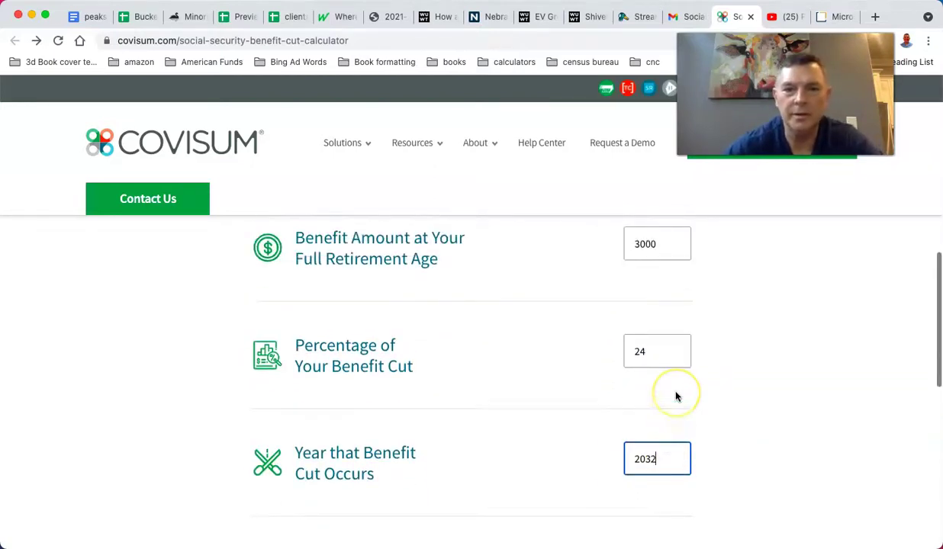
click(660, 349)
key(BackSpace)
key(BackSpace)
key(BackSpace)
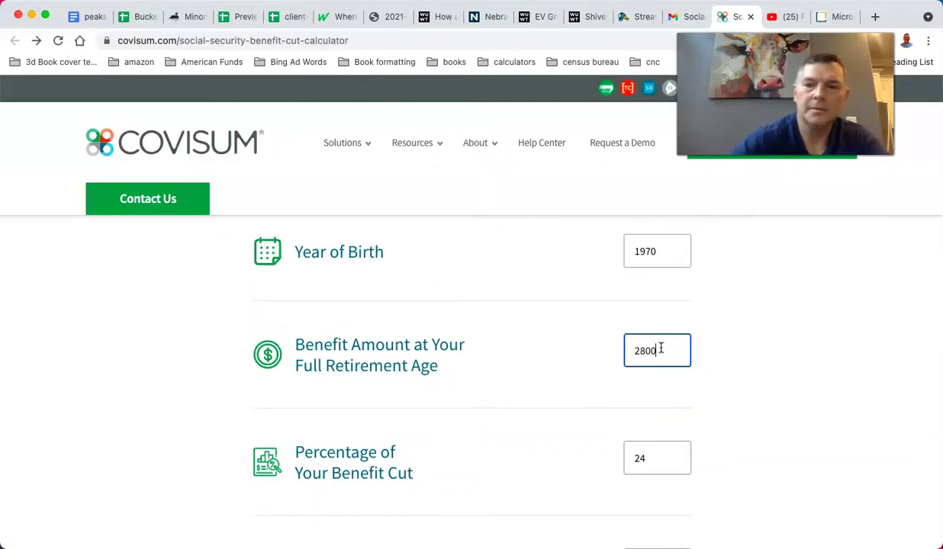
scroll(660, 348, down, 5)
Step: Recalculate with the 2800 benefit and 2032 cut, dismiss the error, and scan the results
click(432, 506)
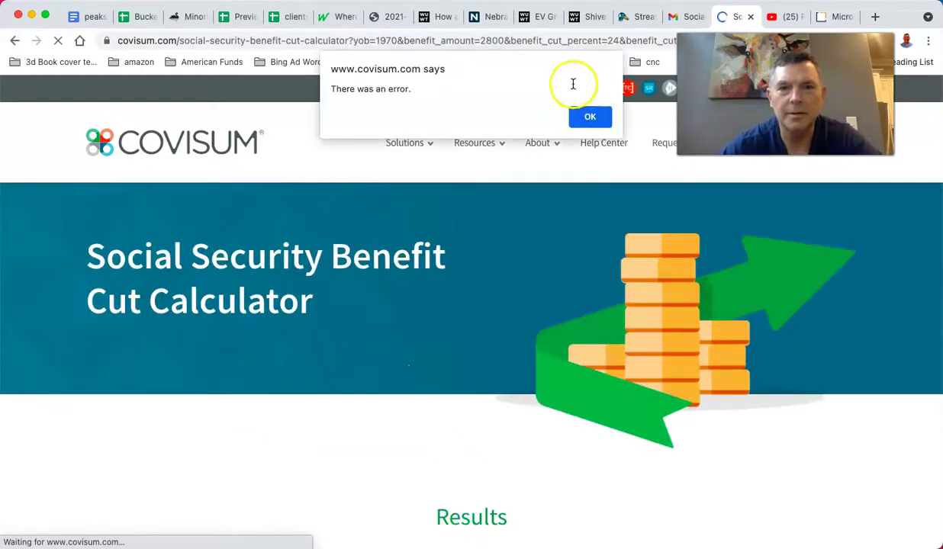
click(590, 117)
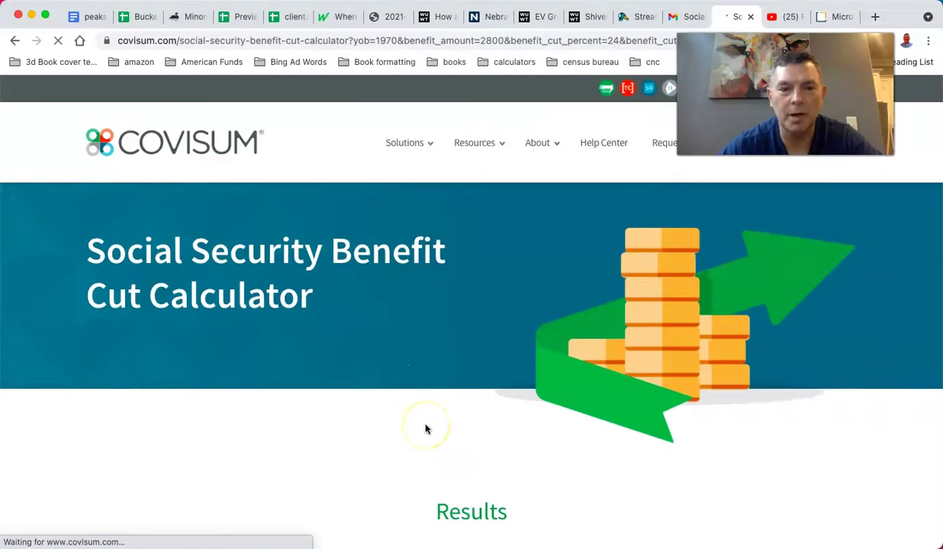
scroll(426, 429, down, 3)
scroll(502, 413, down, 6)
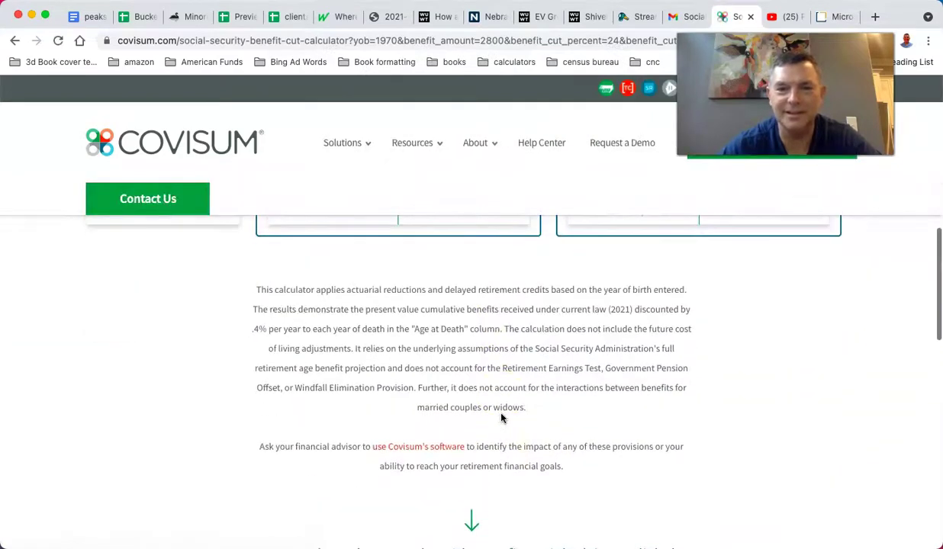
scroll(501, 418, down, 1)
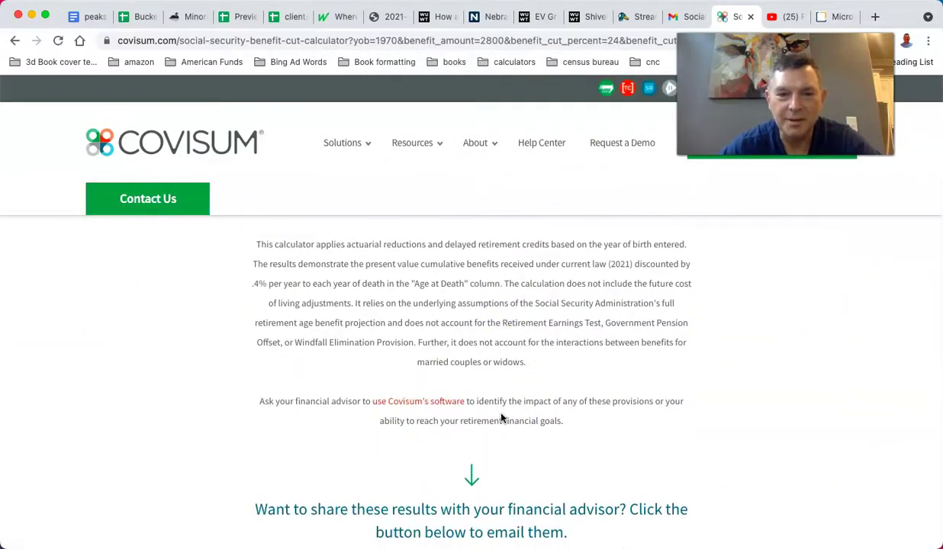
scroll(642, 400, down, 4)
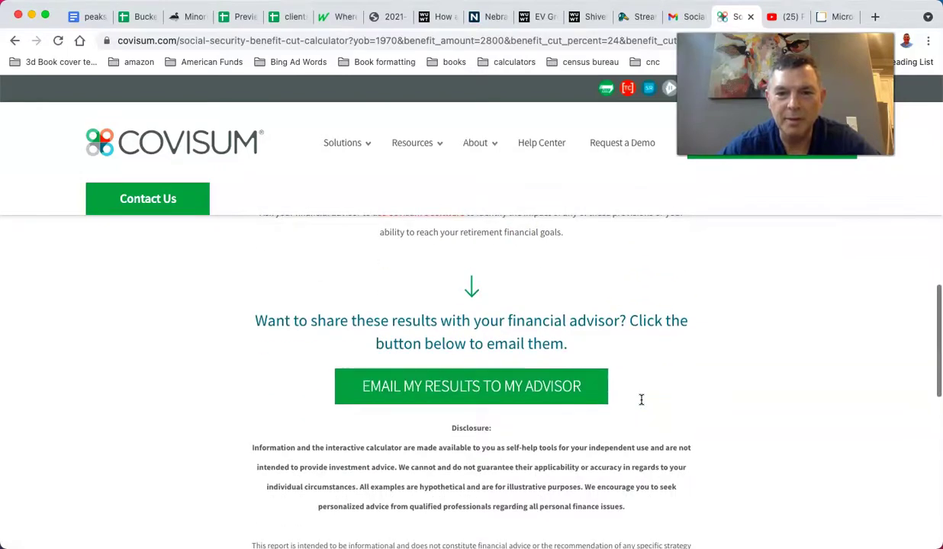
scroll(641, 400, down, 12)
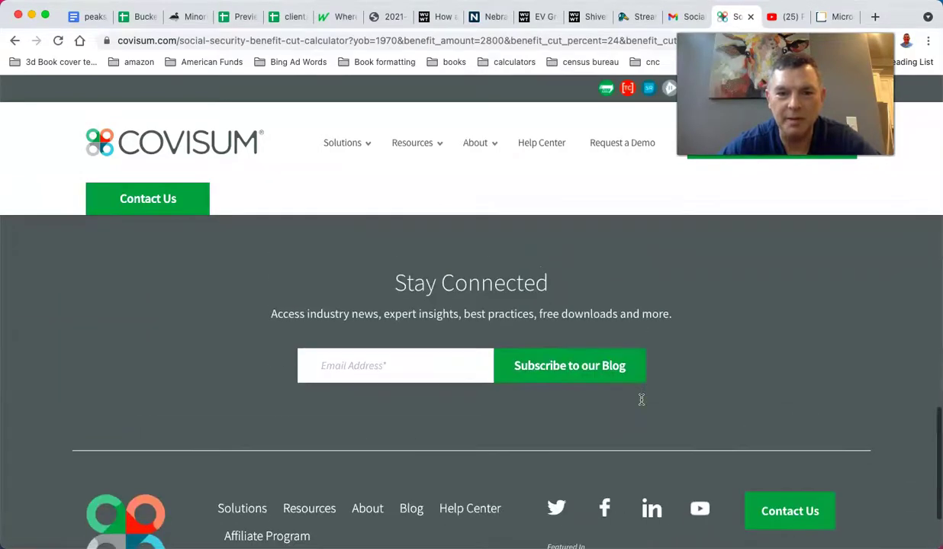
scroll(641, 400, up, 20)
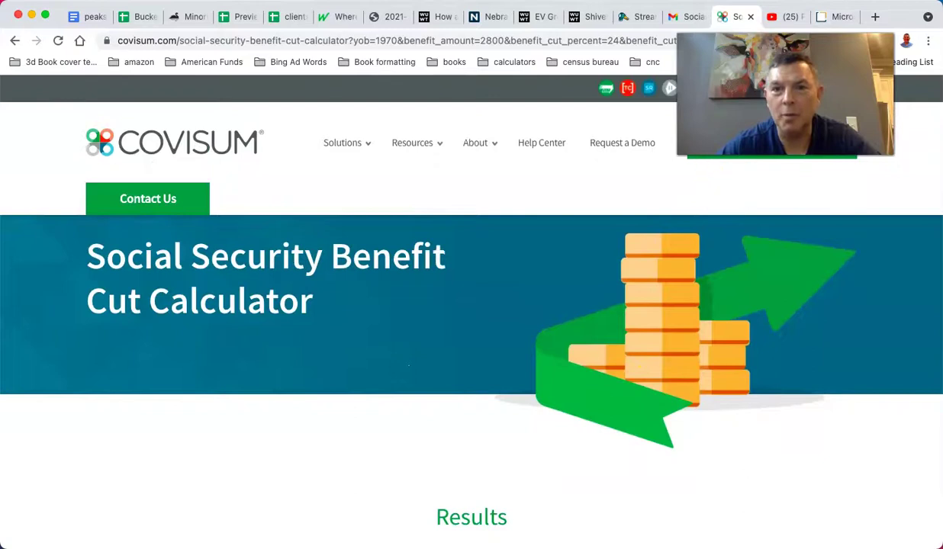
scroll(558, 325, down, 6)
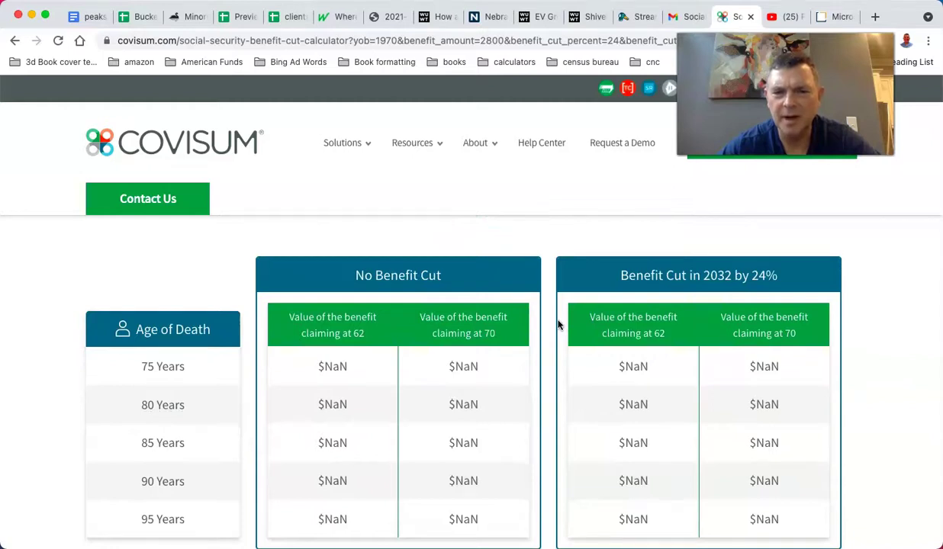
scroll(693, 430, down, 1)
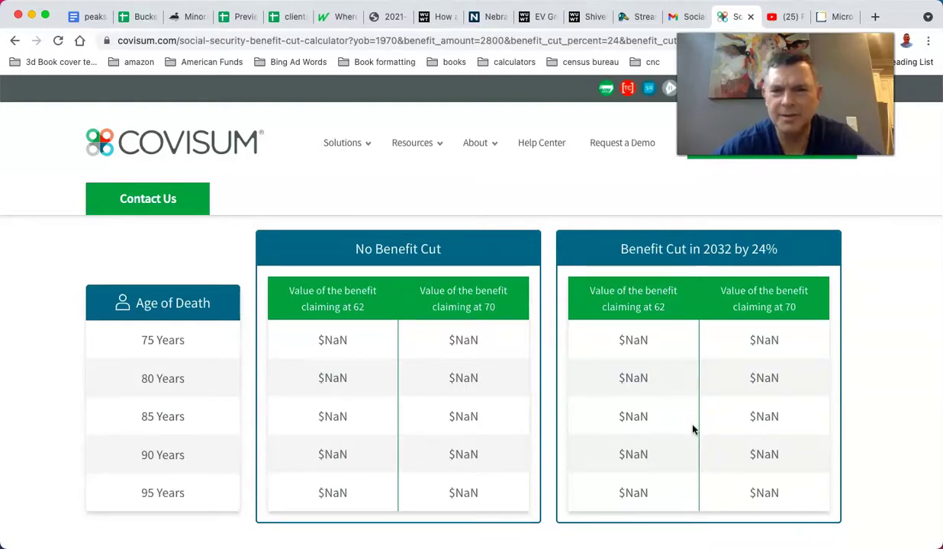
scroll(693, 430, down, 6)
scroll(693, 430, up, 3)
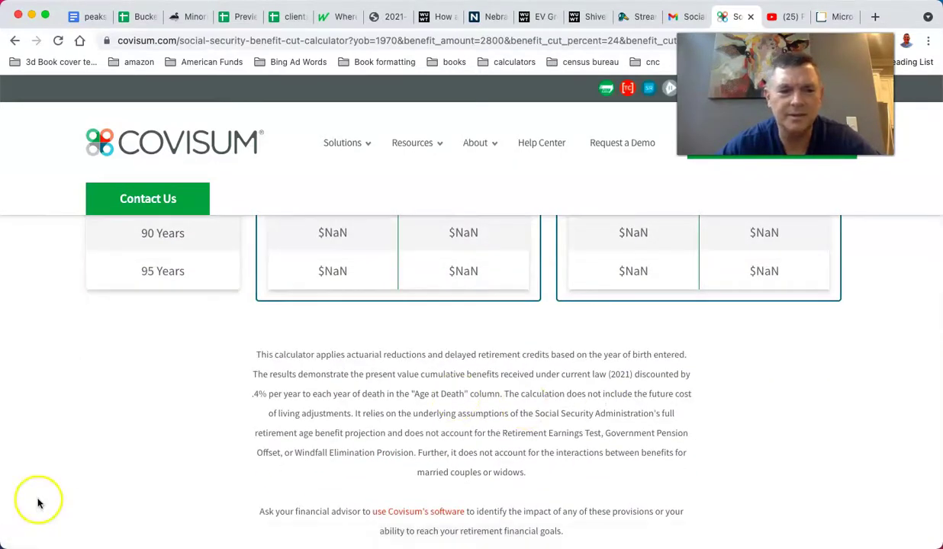